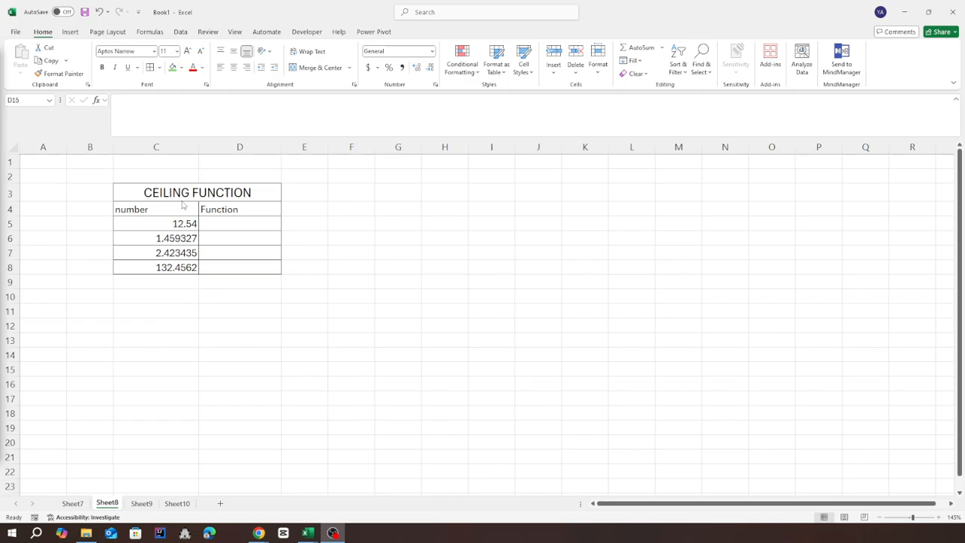
{"action": "scroll", "coordinate": [125, 220], "scroll_direction": "up", "scroll_amount": 5, "text": "ctrl"}
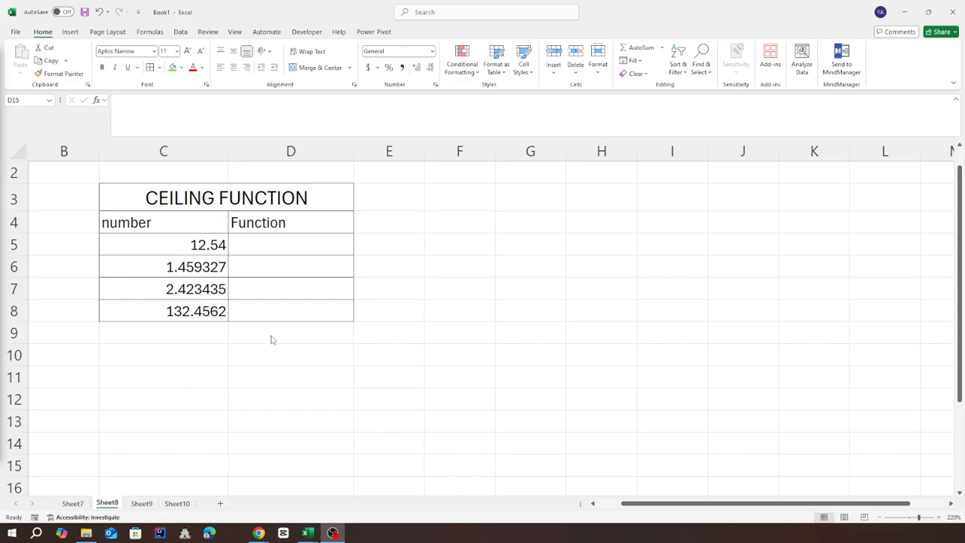
{"action": "left_click", "coordinate": [273, 290]}
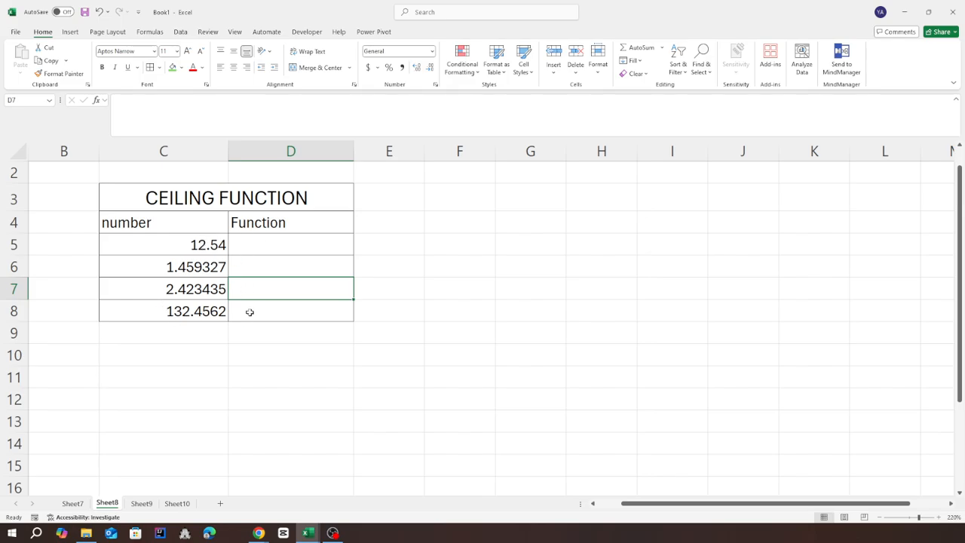
{"action": "left_click", "coordinate": [254, 244]}
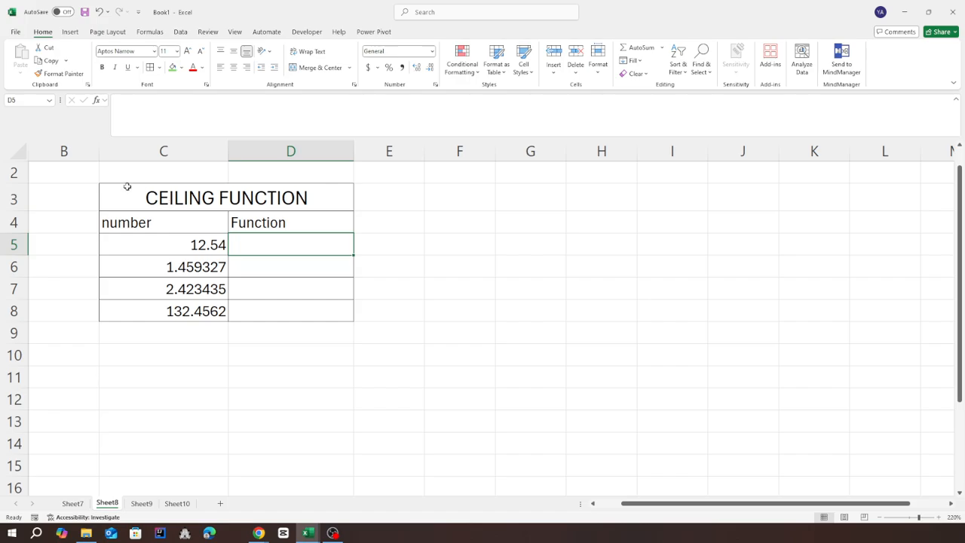
{"action": "left_click", "coordinate": [166, 243]}
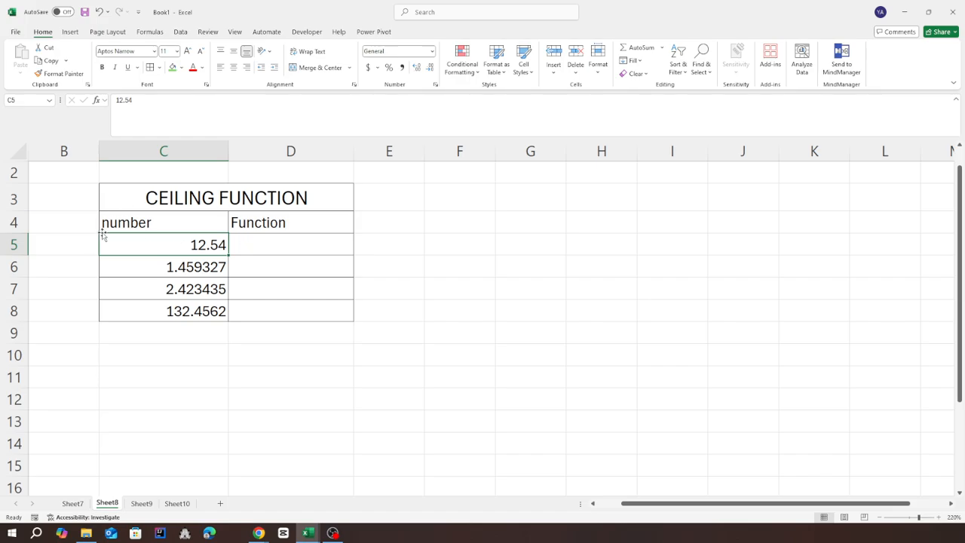
- Enter the formula =CEILING(C5,1) in cell D5 to round up the first number
{"action": "left_click", "coordinate": [273, 252]}
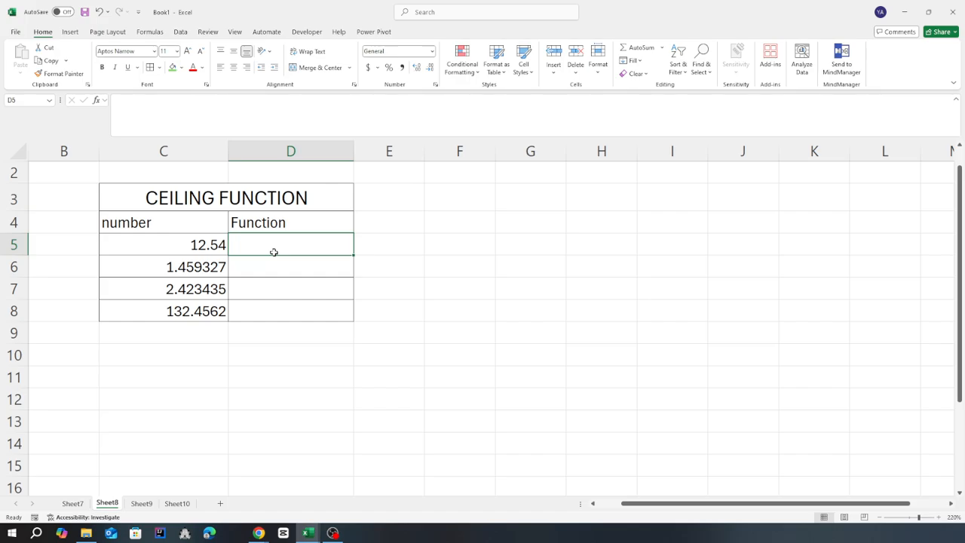
{"action": "type", "text": "="}
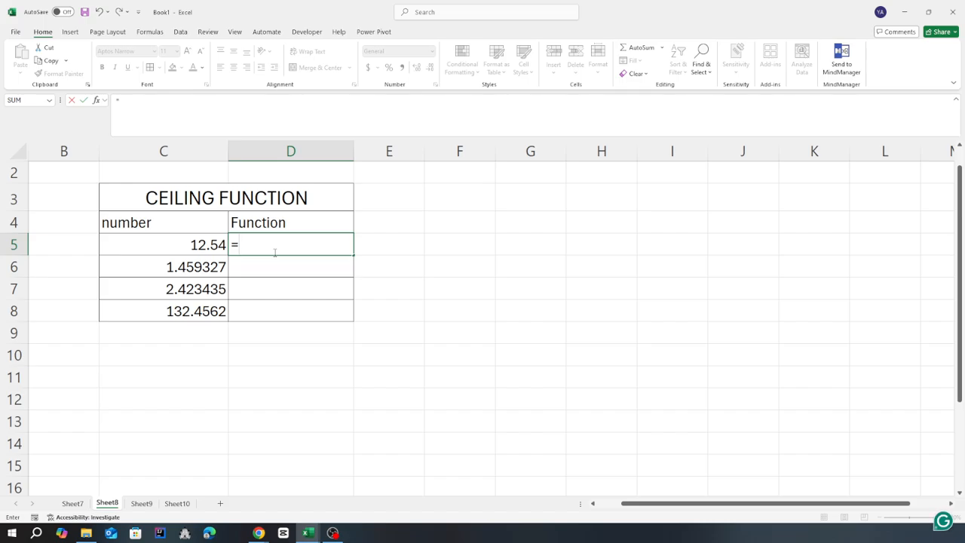
{"action": "type", "text": "cei"}
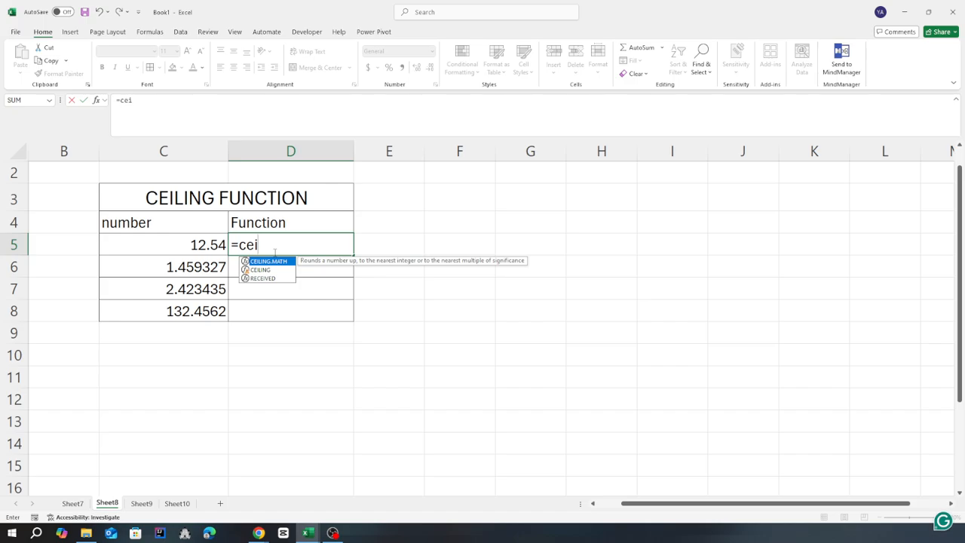
{"action": "double_click", "coordinate": [267, 269]}
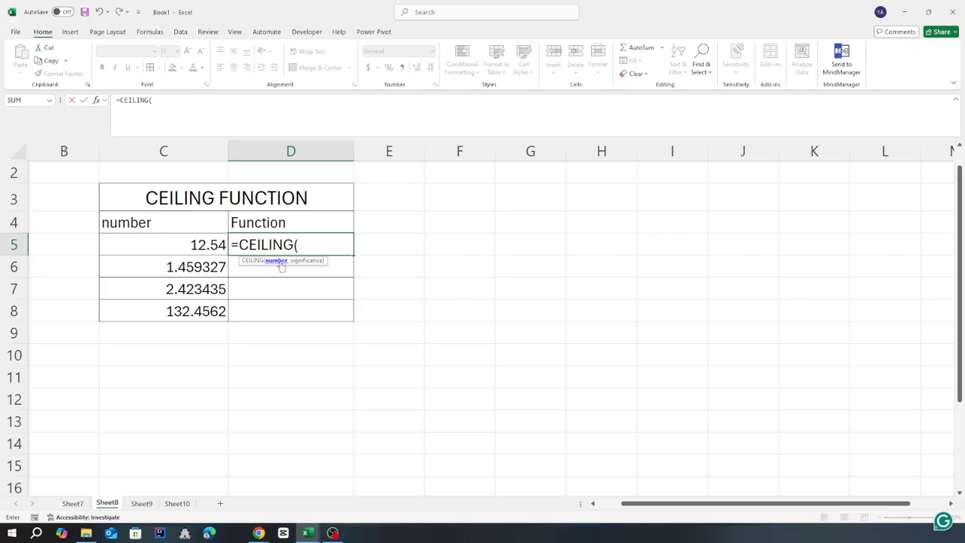
{"action": "left_click", "coordinate": [153, 250]}
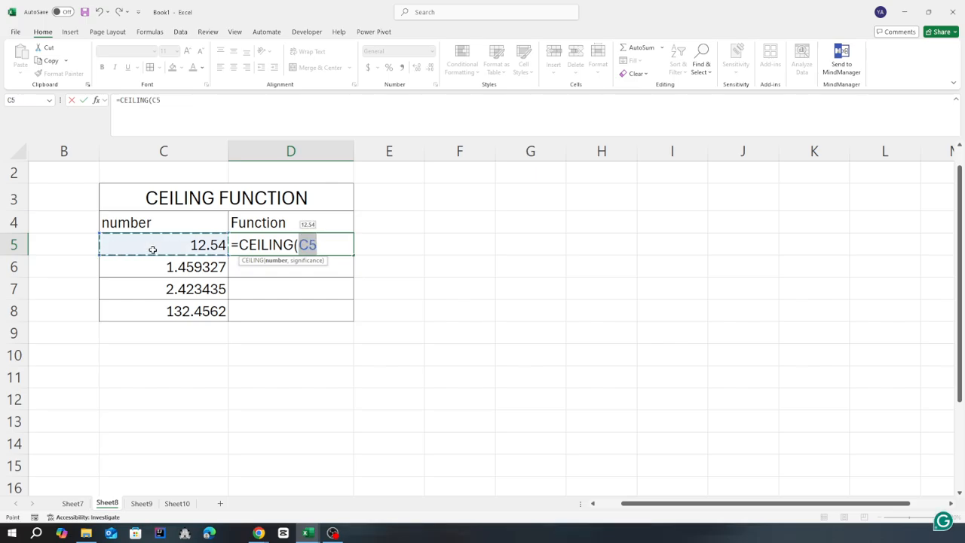
{"action": "type", "text": ","}
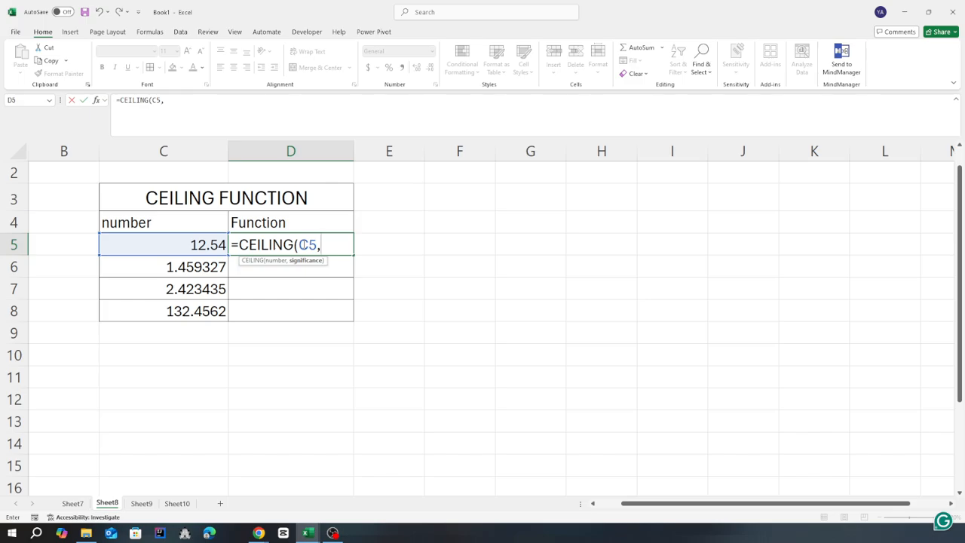
{"action": "type", "text": "1)"}
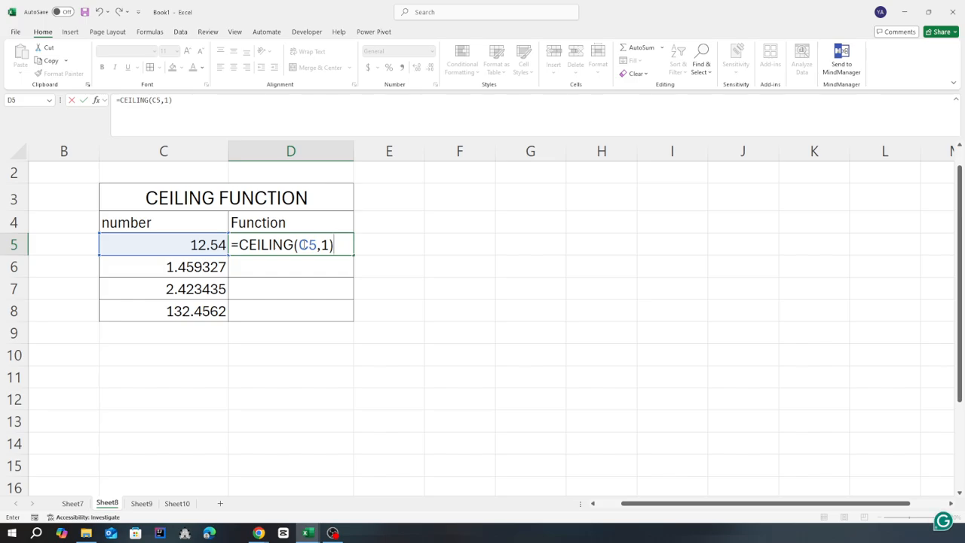
{"action": "key", "text": "Return"}
{"action": "left_click", "coordinate": [300, 239]}
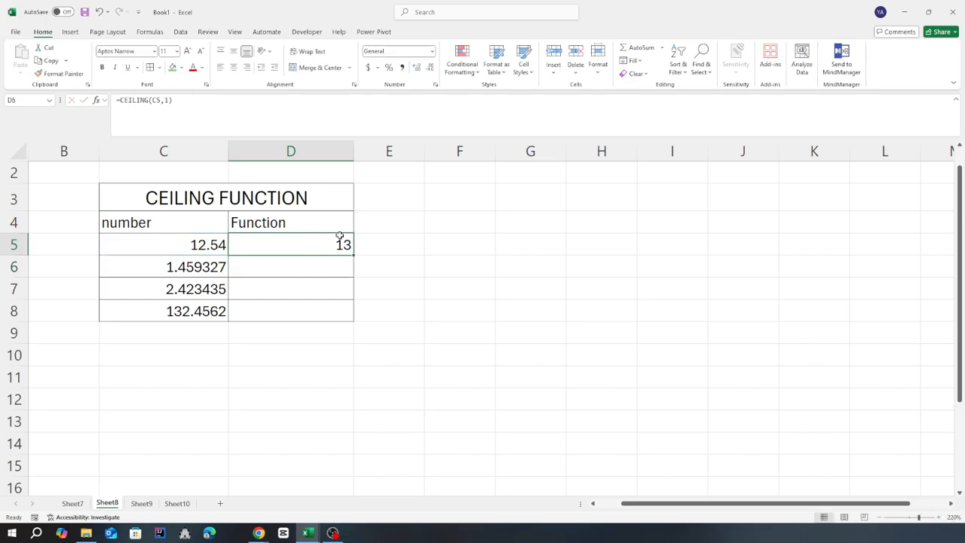
- Change the number in cell C5 to 12.44
{"action": "left_click", "coordinate": [219, 247]}
{"action": "double_click", "coordinate": [219, 247]}
{"action": "key", "text": "BackSpace"}
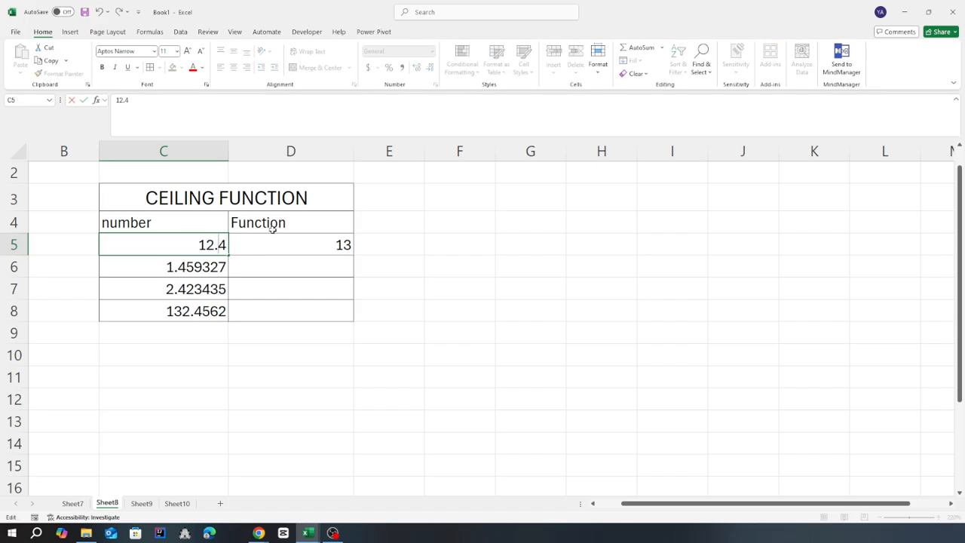
{"action": "type", "text": "4"}
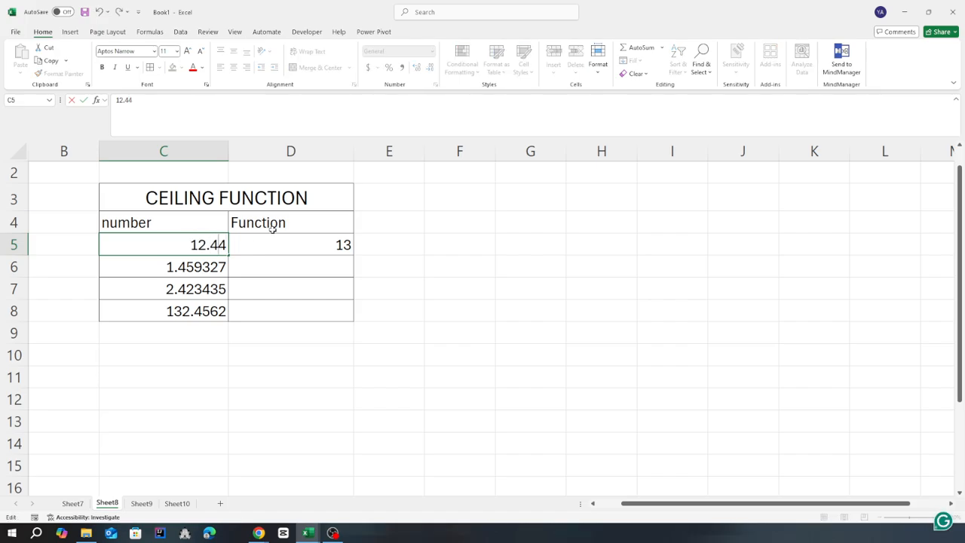
{"action": "key", "text": "Return"}
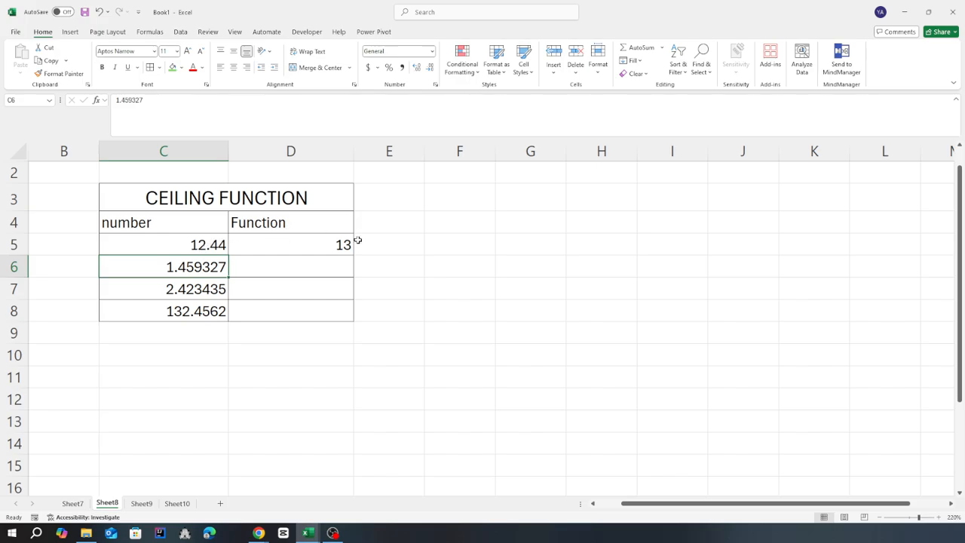
- Set the number in cell C5 to 12.04
{"action": "left_click", "coordinate": [222, 245]}
{"action": "double_click", "coordinate": [143, 245]}
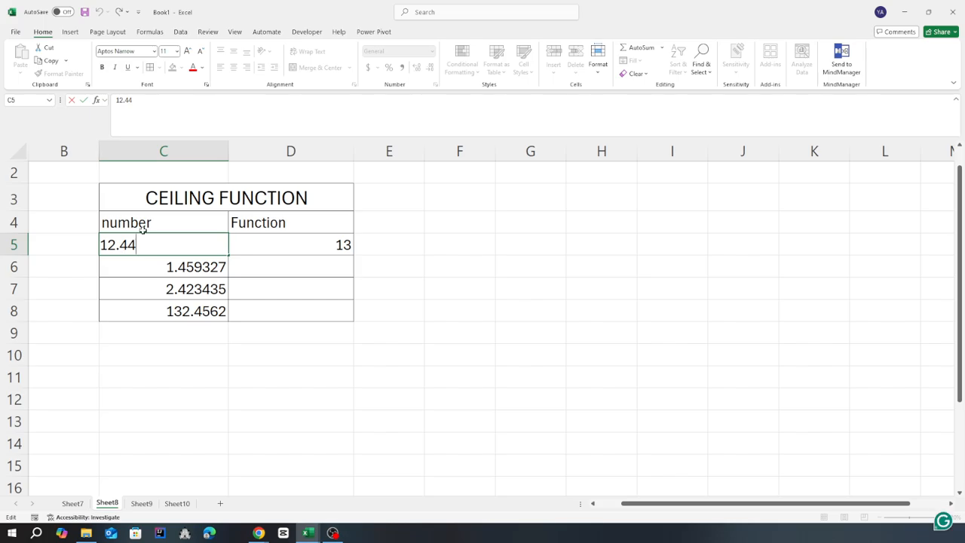
{"action": "key", "text": "BackSpace"}
{"action": "type", "text": "0"}
{"action": "key", "text": "Return"}
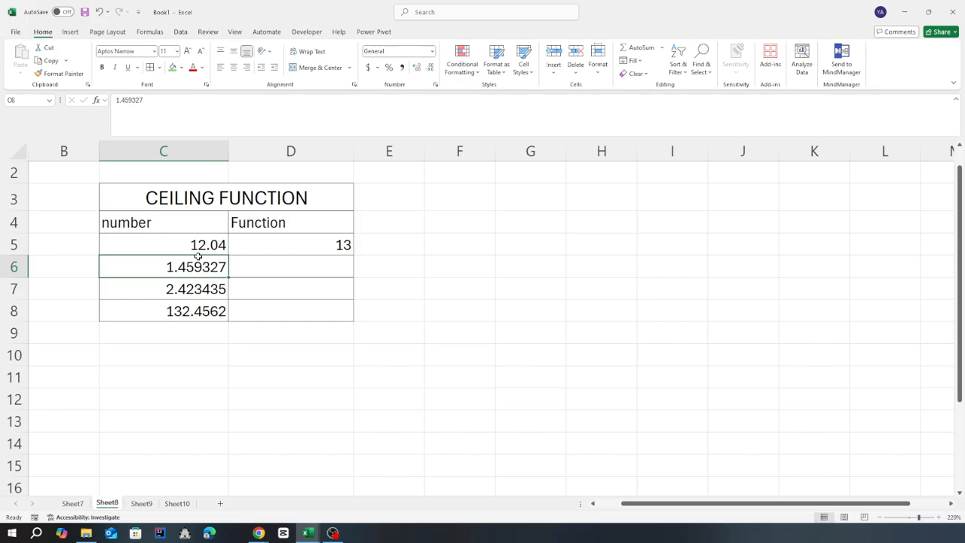
- Change the significance in the CEILING formula in cell D5 to 0.1
{"action": "left_click", "coordinate": [304, 250]}
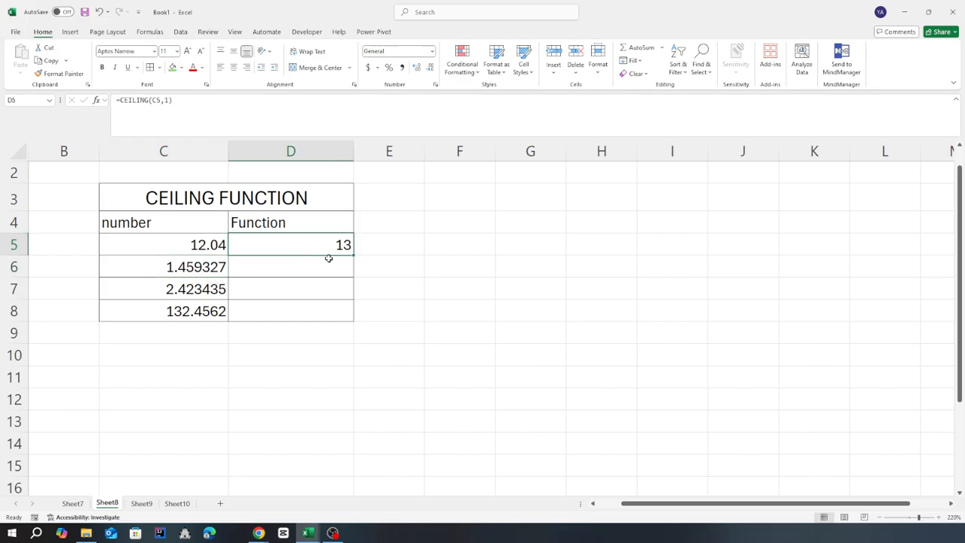
{"action": "left_click", "coordinate": [169, 100]}
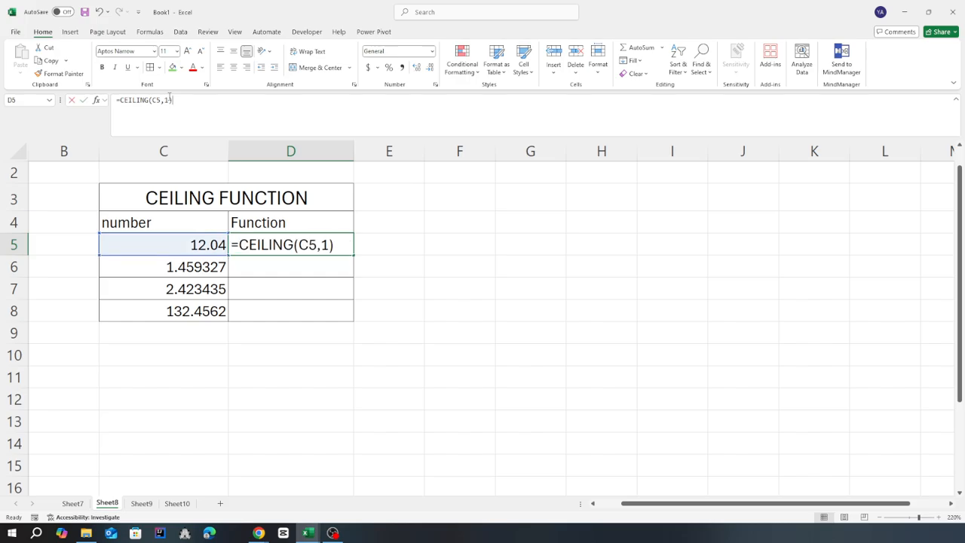
{"action": "key", "text": "BackSpace"}
{"action": "type", "text": "01"}
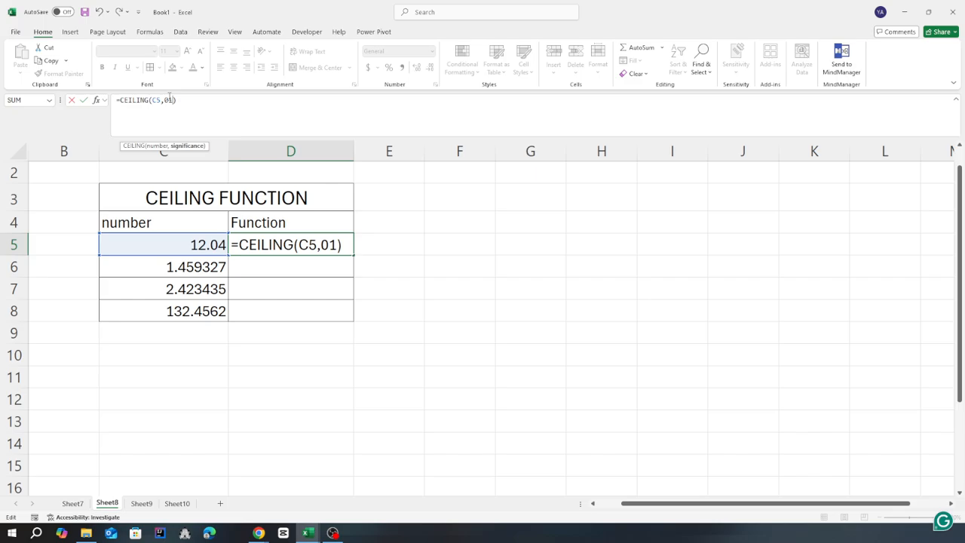
{"action": "key", "text": "Delete"}
{"action": "type", "text": ".1"}
{"action": "key", "text": "Return"}
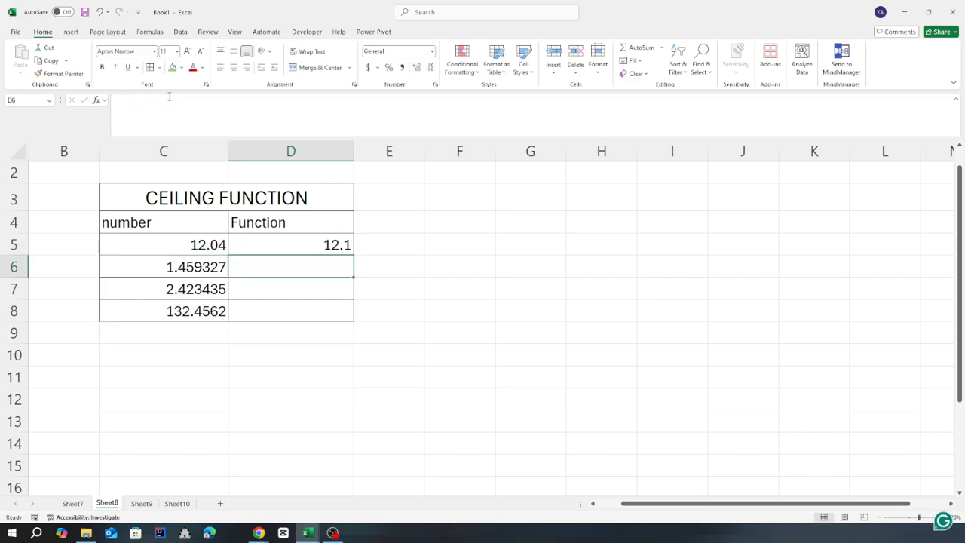
{"action": "left_click", "coordinate": [307, 249]}
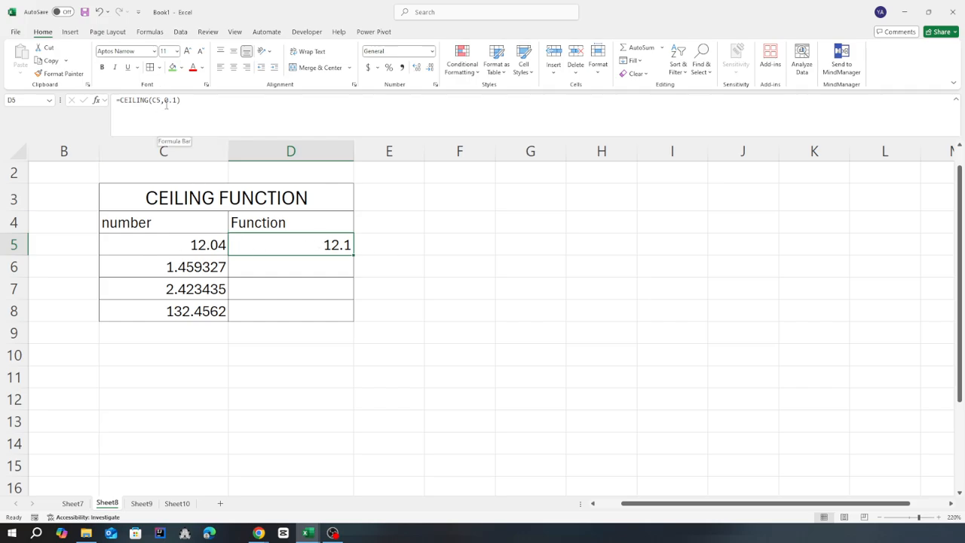
- Fill the CEILING formula from D5 down into cell D6
{"action": "left_click", "coordinate": [255, 265]}
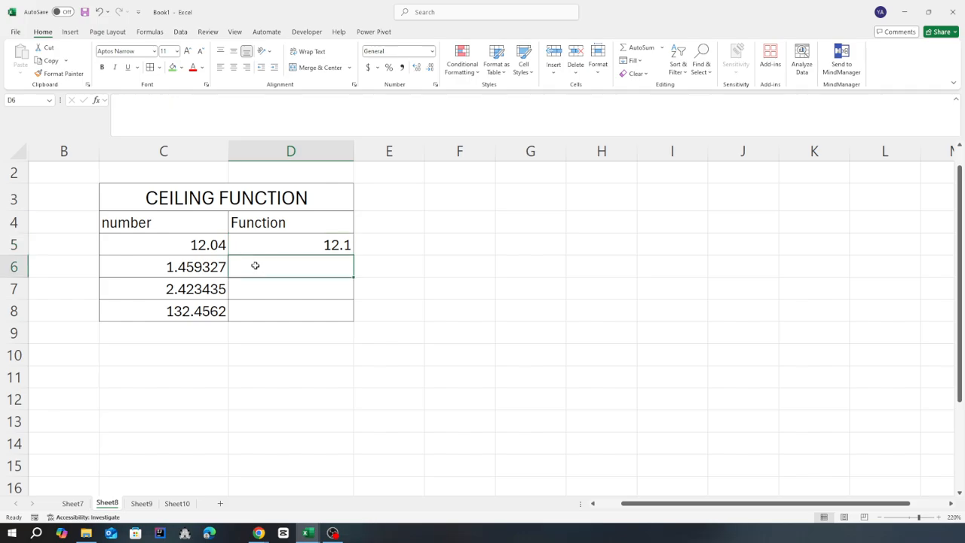
{"action": "left_click", "coordinate": [327, 248]}
{"action": "left_click_drag", "start_coordinate": [354, 255], "coordinate": [347, 280]}
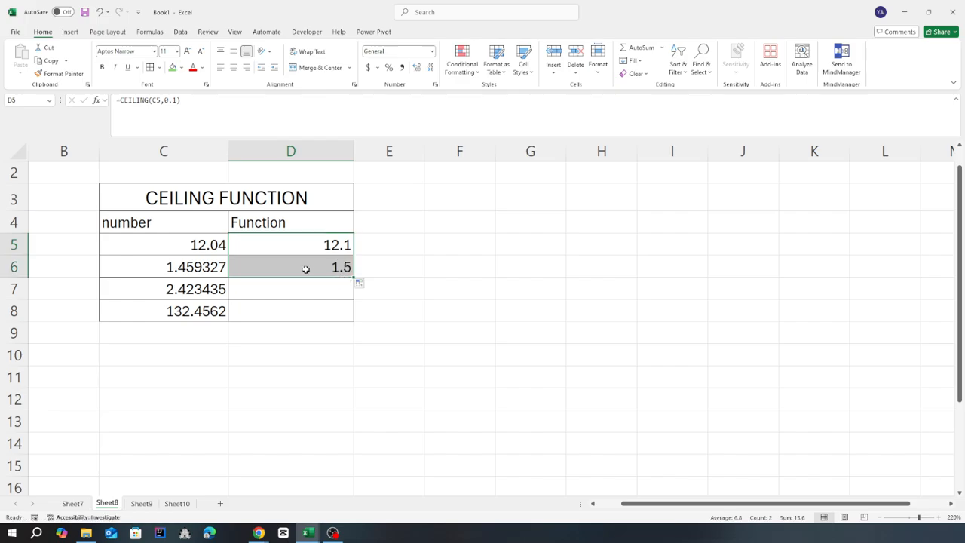
- Change the significance in the CEILING formula in cell D6 to 0.001
{"action": "left_click", "coordinate": [306, 269]}
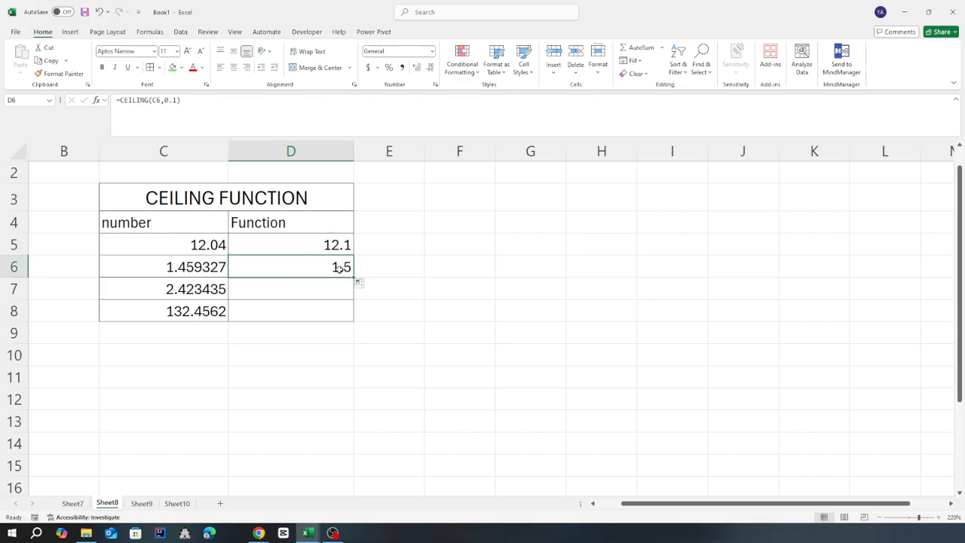
{"action": "left_click", "coordinate": [172, 101]}
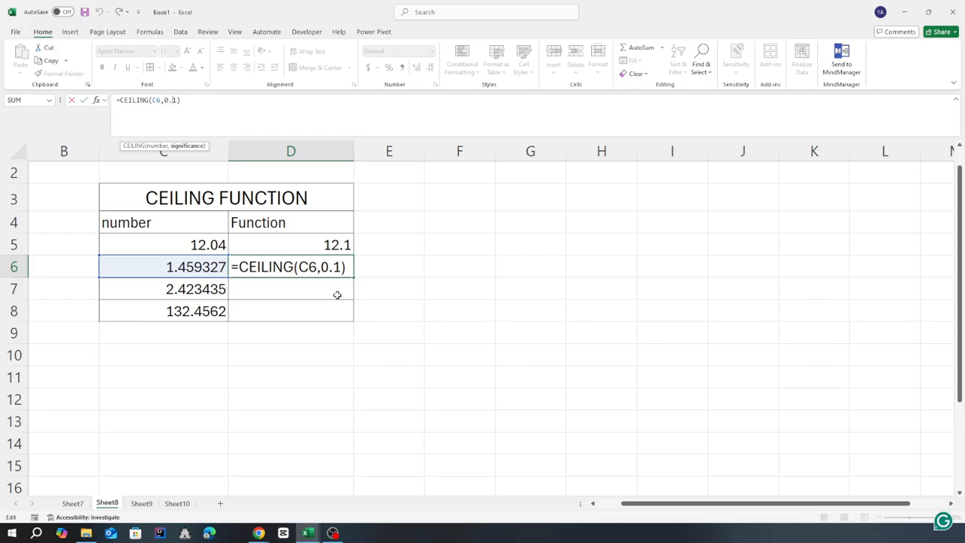
{"action": "type", "text": "00"}
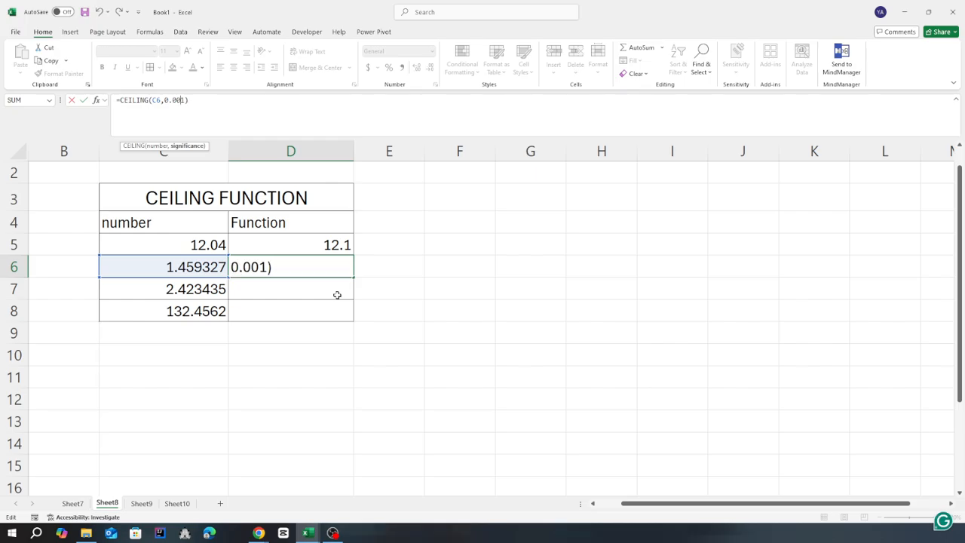
{"action": "key", "text": "Return"}
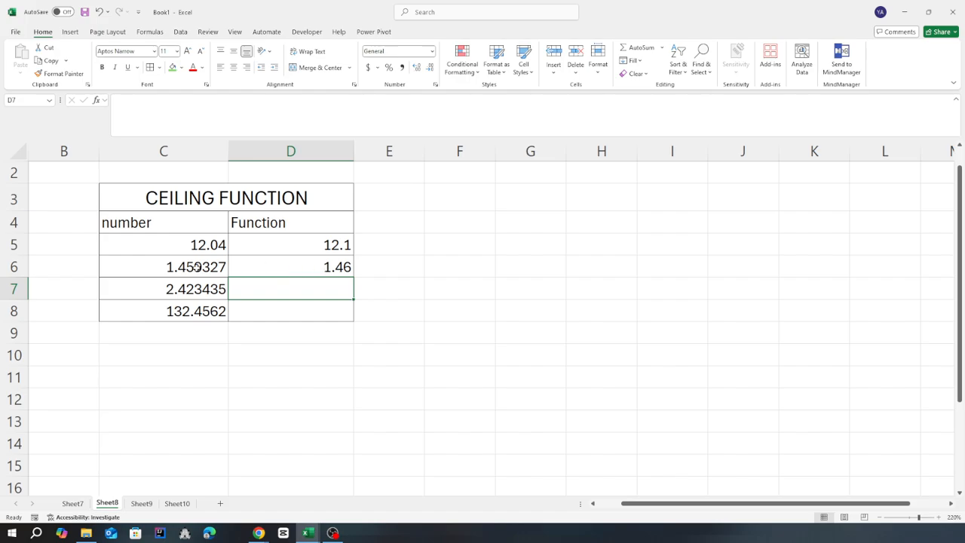
- Set the significance in cell D6's CEILING formula to 0.0001
{"action": "left_click", "coordinate": [283, 269]}
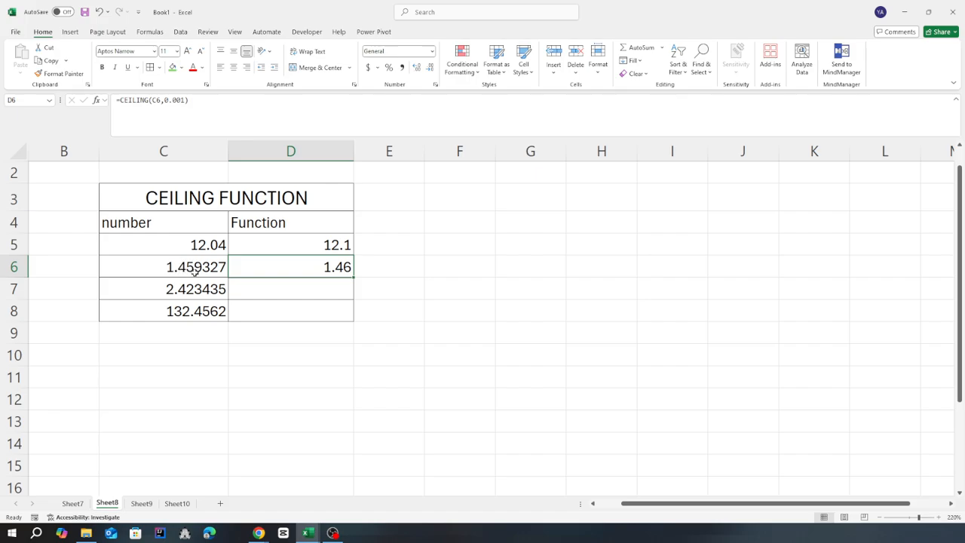
{"action": "left_click", "coordinate": [223, 94]}
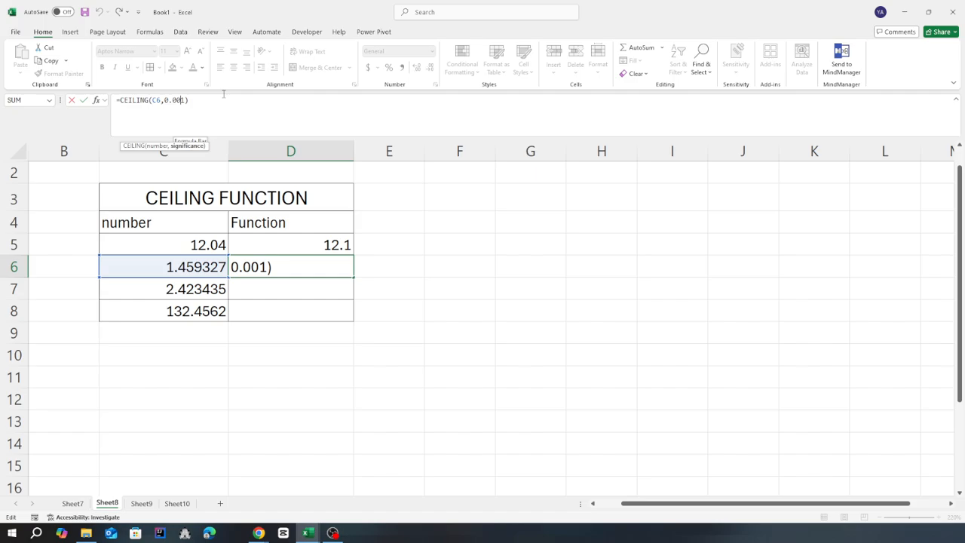
{"action": "type", "text": "0"}
{"action": "key", "text": "Return"}
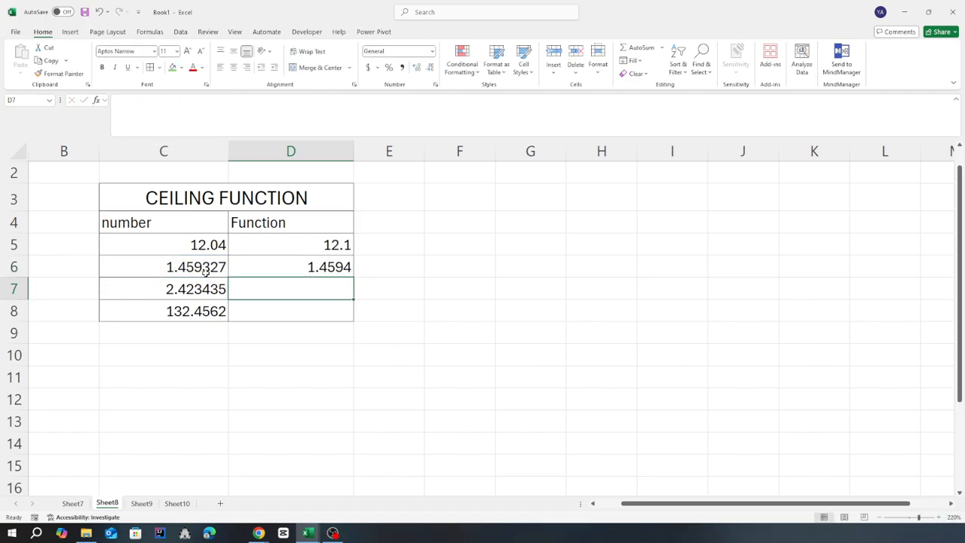
- Fill the CEILING formula from D6 down through cell D8
{"action": "left_click", "coordinate": [325, 269]}
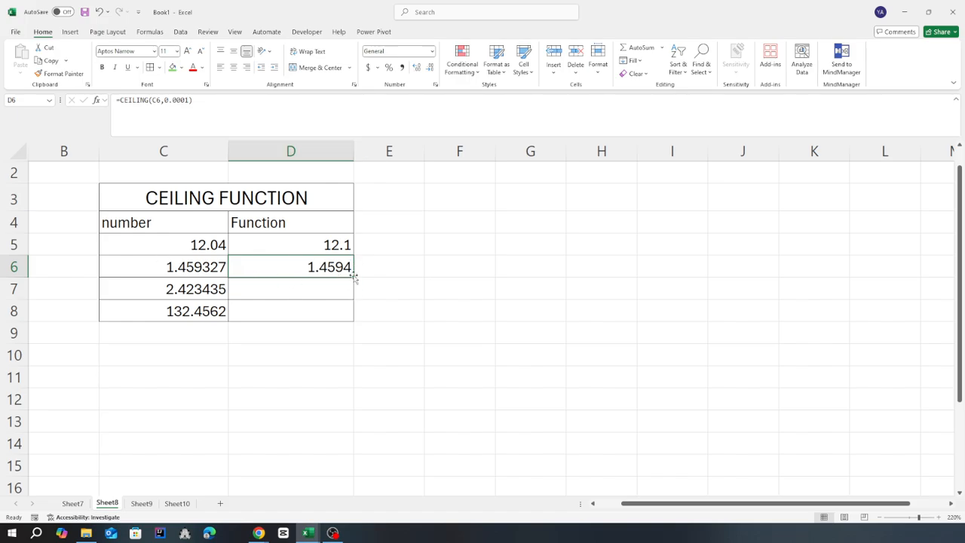
{"action": "left_click_drag", "start_coordinate": [353, 277], "coordinate": [370, 331]}
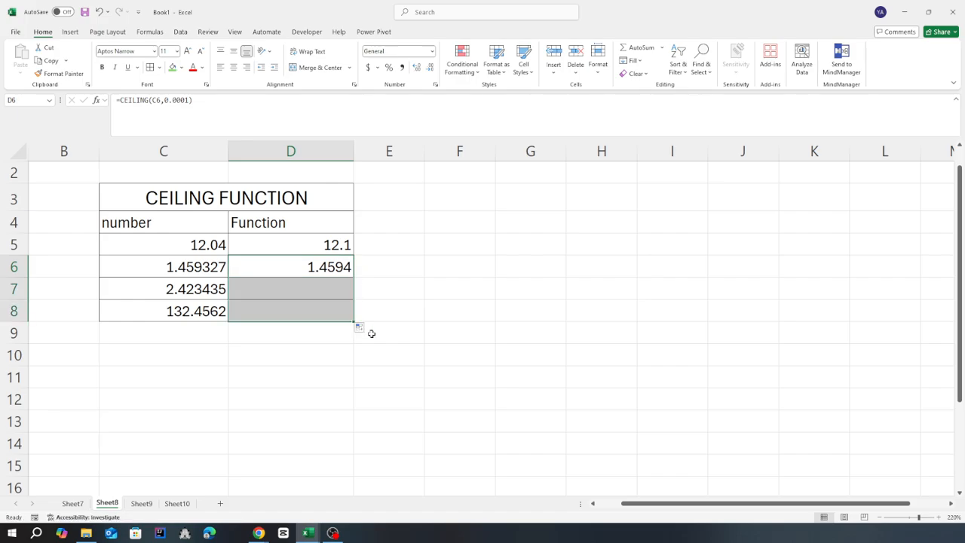
{"action": "left_click", "coordinate": [277, 399]}
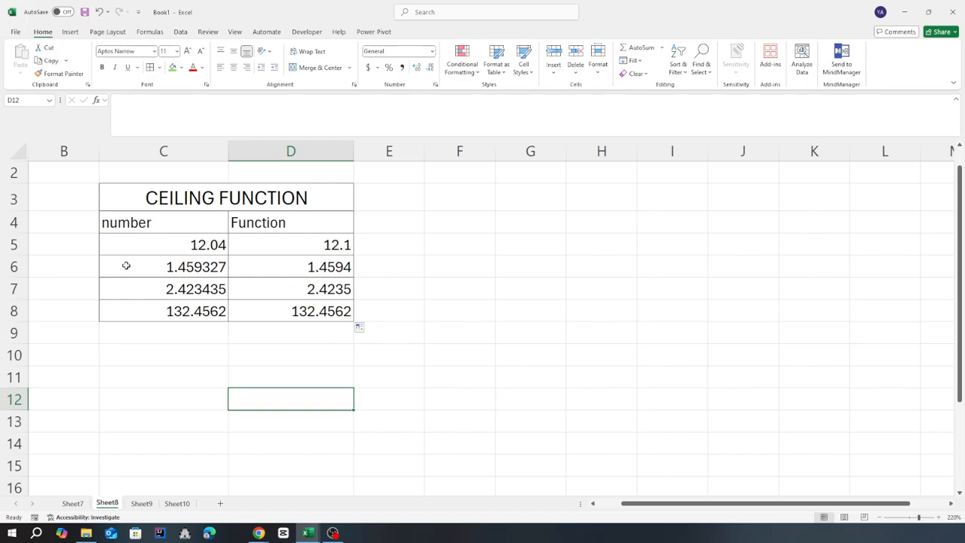
{"action": "left_click", "coordinate": [158, 249]}
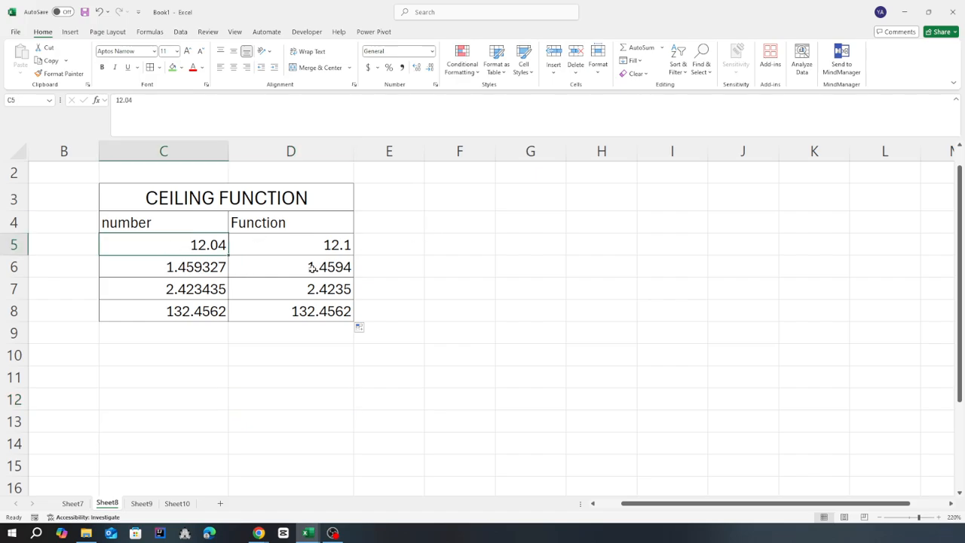
- Change the significance in the CEILING formula in cell D8 to 1
{"action": "left_click", "coordinate": [343, 311]}
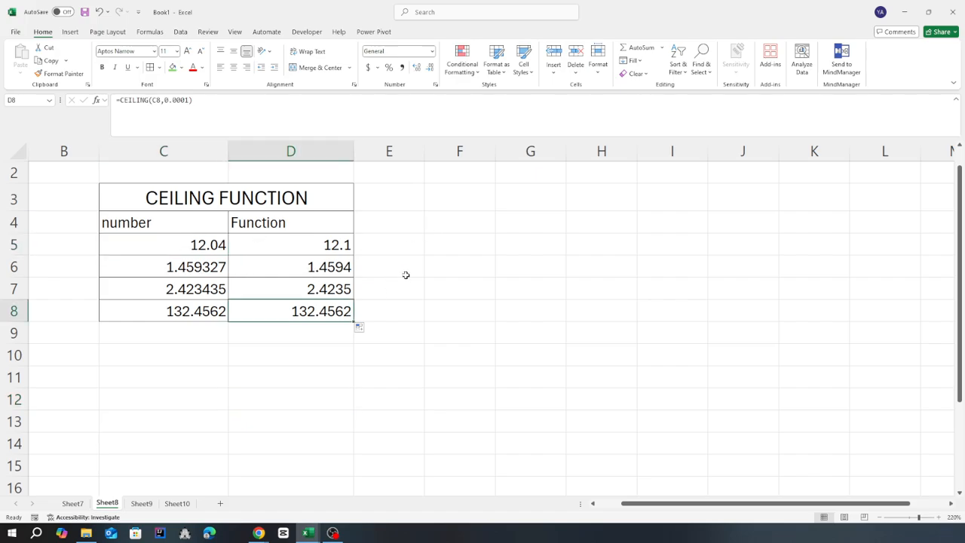
{"action": "left_click", "coordinate": [190, 99]}
{"action": "key", "text": "BackSpace"}
{"action": "key", "text": "BackSpace"}
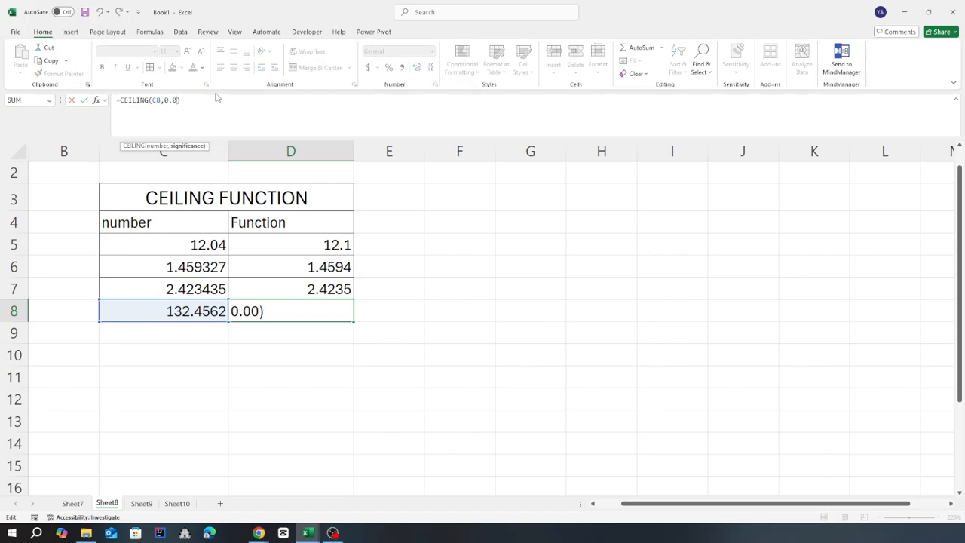
{"action": "key", "text": "BackSpace"}
{"action": "key", "text": "BackSpace"}
{"action": "key", "text": "BackSpace"}
{"action": "key", "text": "BackSpace"}
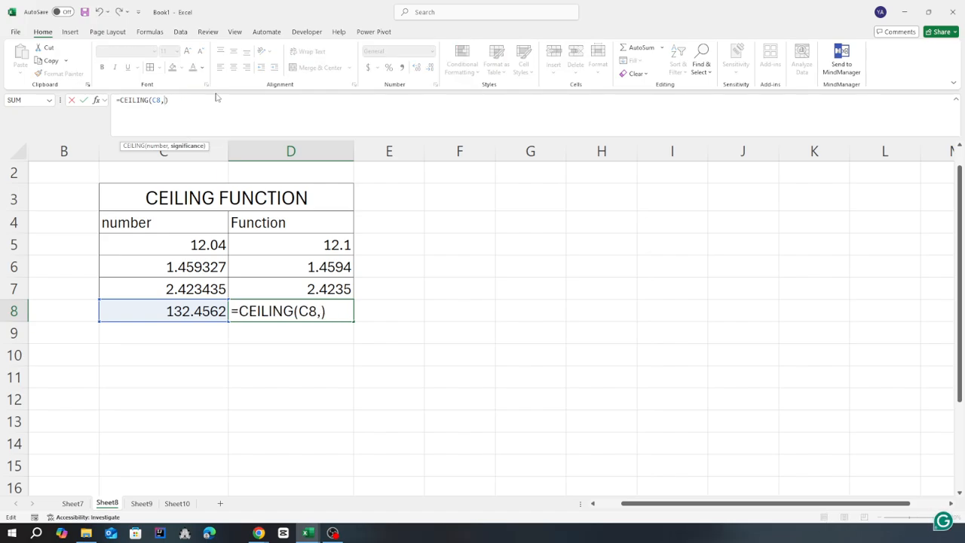
{"action": "type", "text": "1"}
{"action": "key", "text": "Return"}
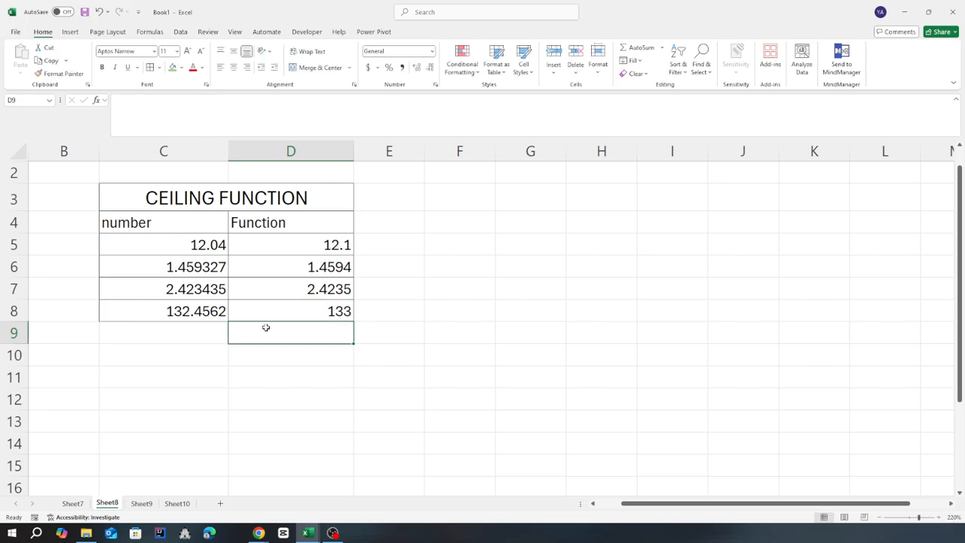
- Set the significance in cell D8's CEILING formula to 0.01 and select the source number in C8 for comparison
{"action": "left_click", "coordinate": [326, 311]}
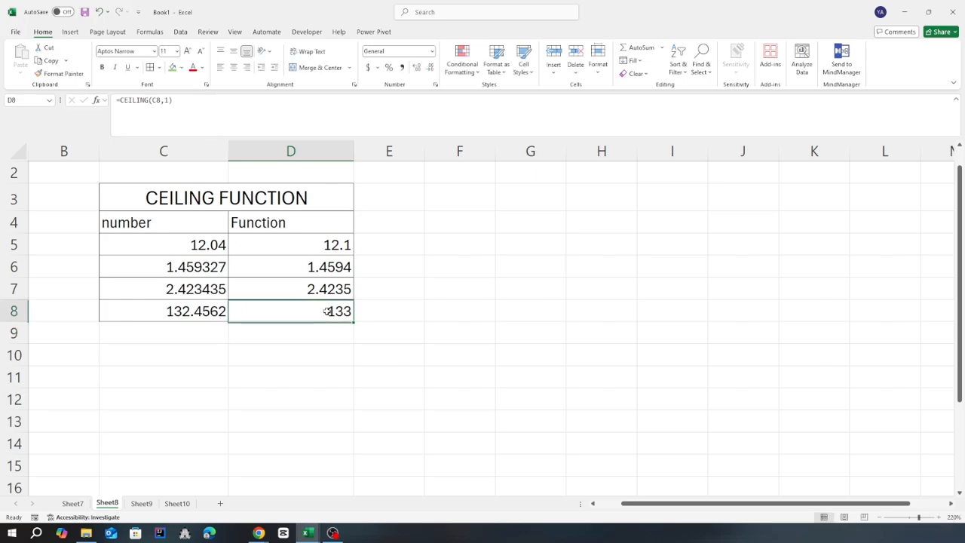
{"action": "left_click", "coordinate": [165, 99]}
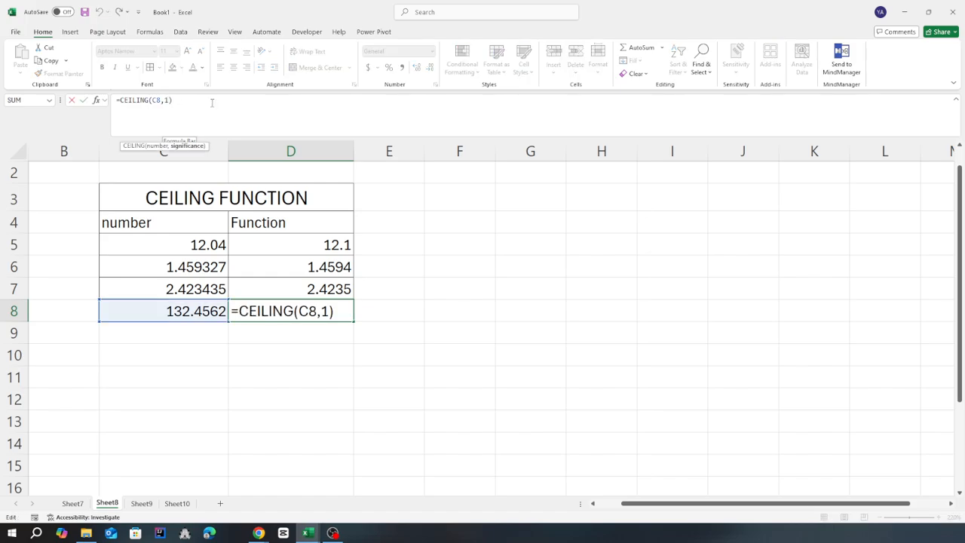
{"action": "type", "text": "0"}
{"action": "type", "text": ".0"}
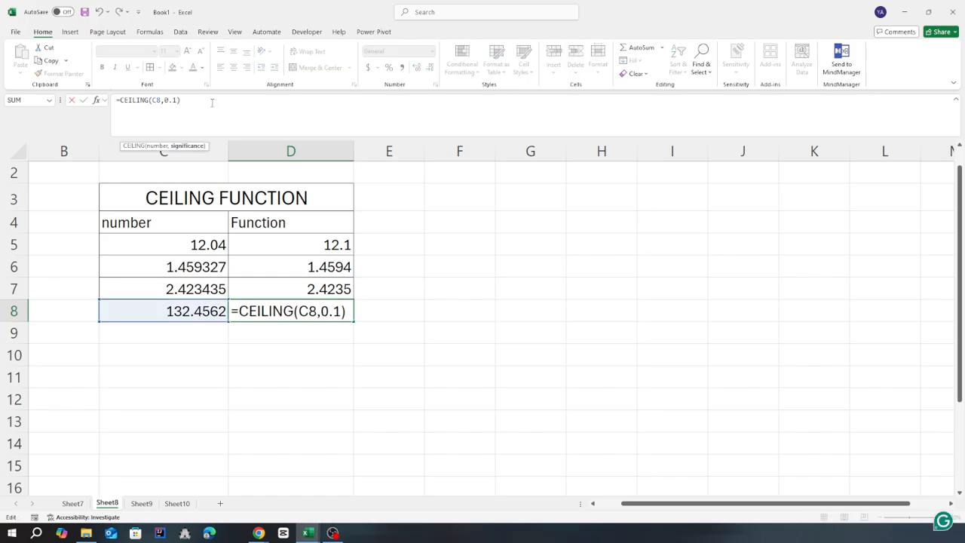
{"action": "key", "text": "Return"}
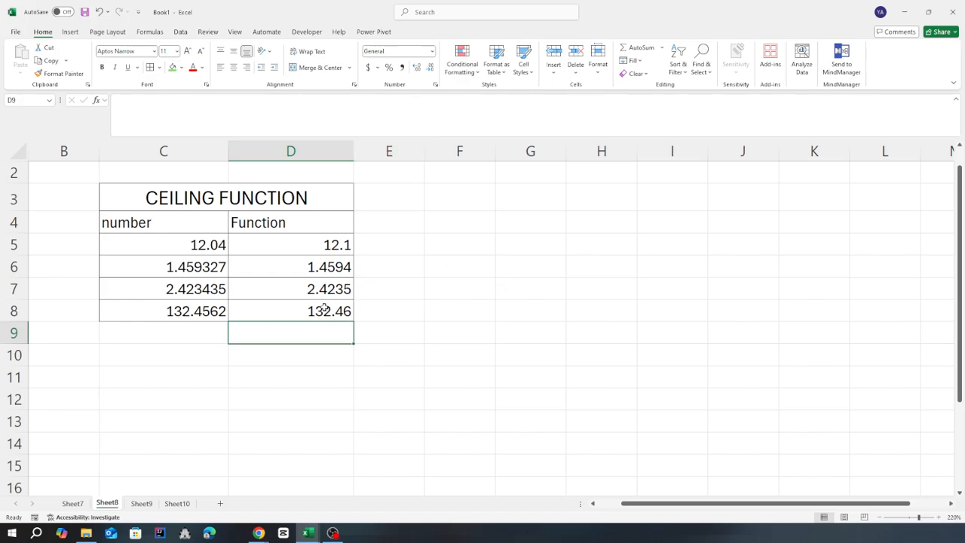
{"action": "left_click", "coordinate": [208, 314]}
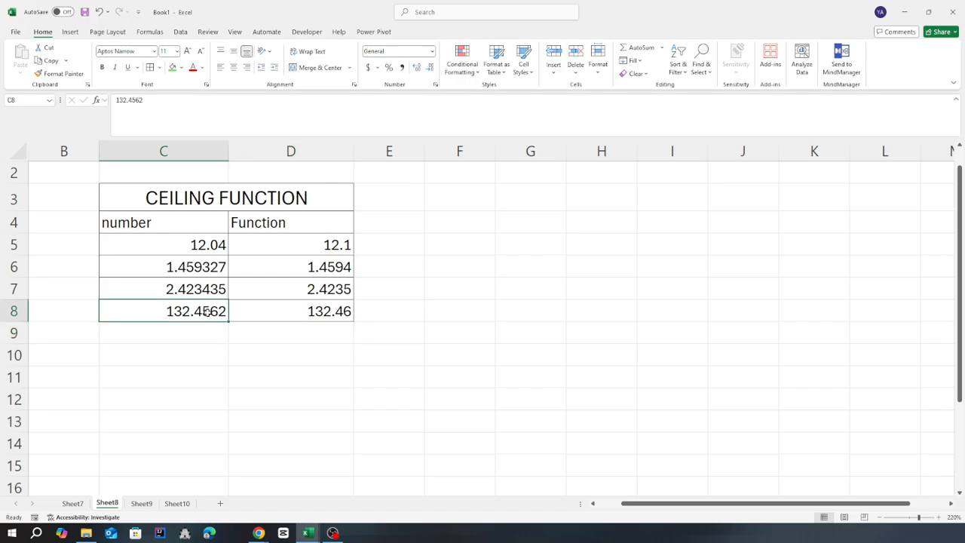